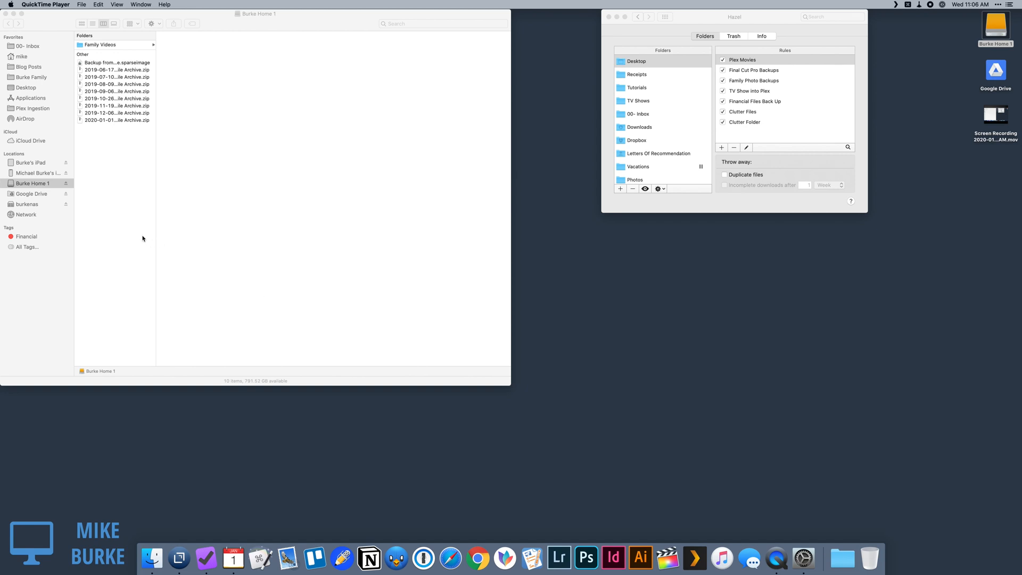
# - Add the external home drive to Hazel's monitored folders and create a rule for it named Delete Old Archives
pyautogui.click(263, 80)
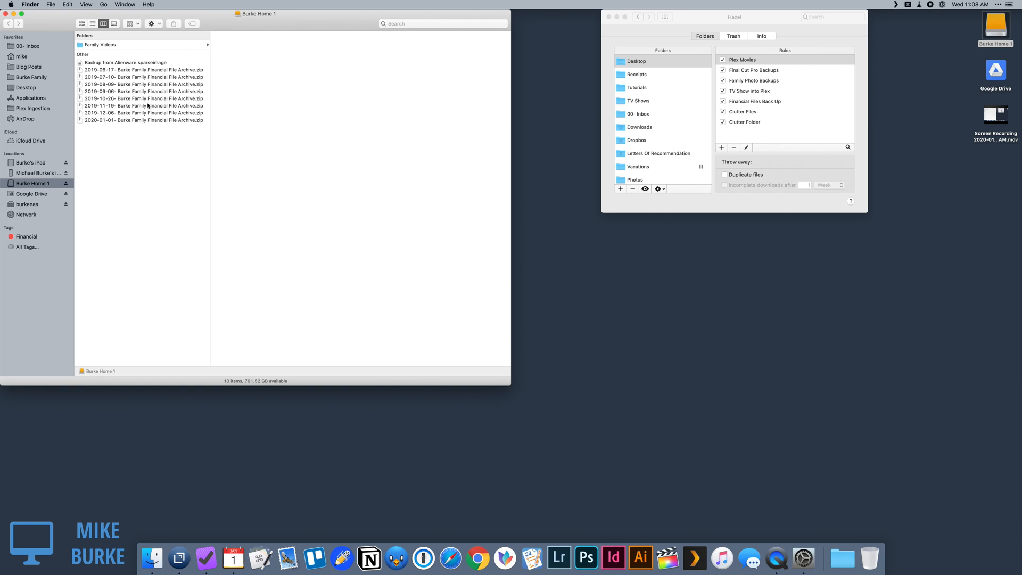
pyautogui.click(713, 34)
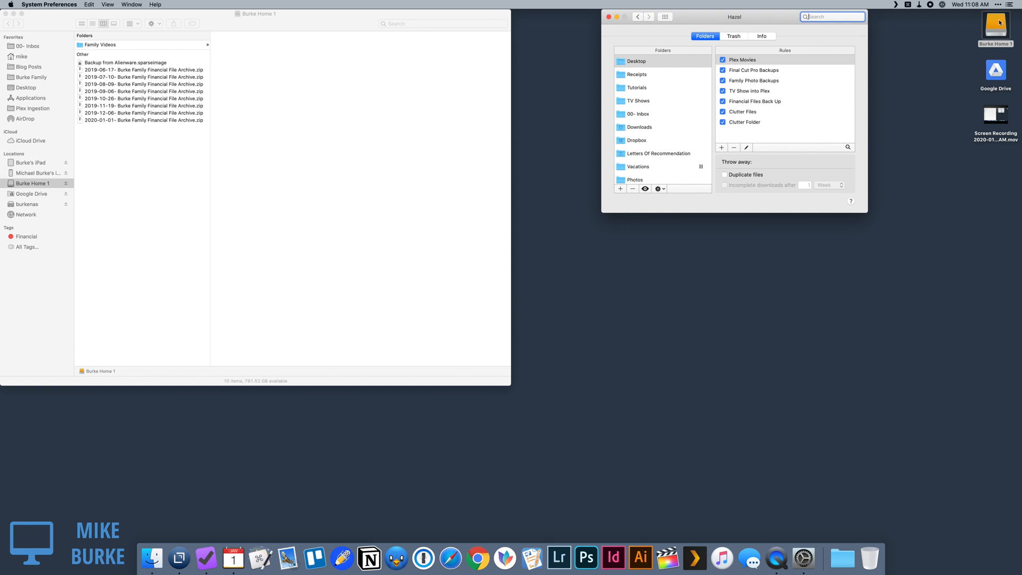
pyautogui.moveTo(996, 31); pyautogui.dragTo(650, 60)
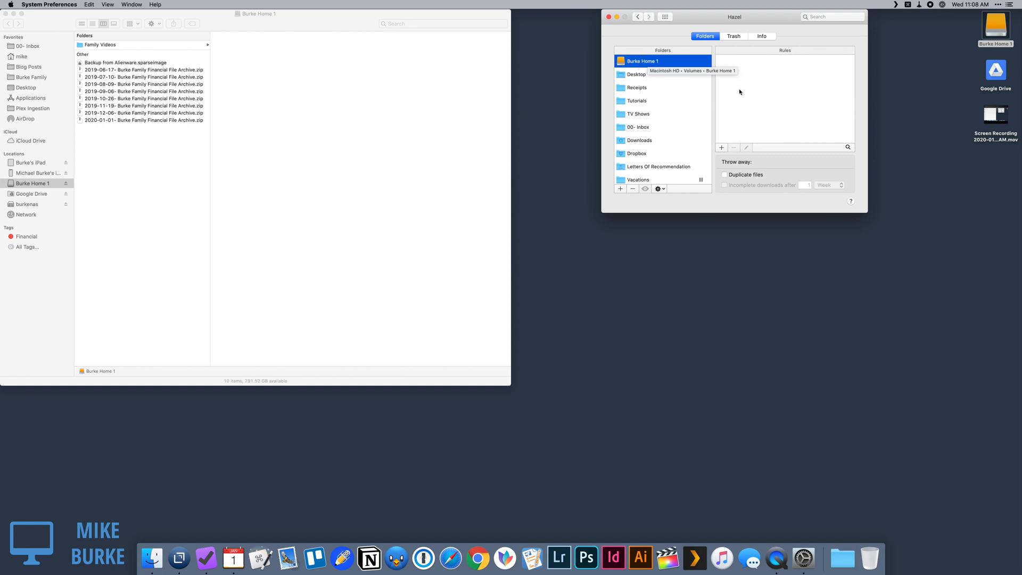
pyautogui.click(722, 147)
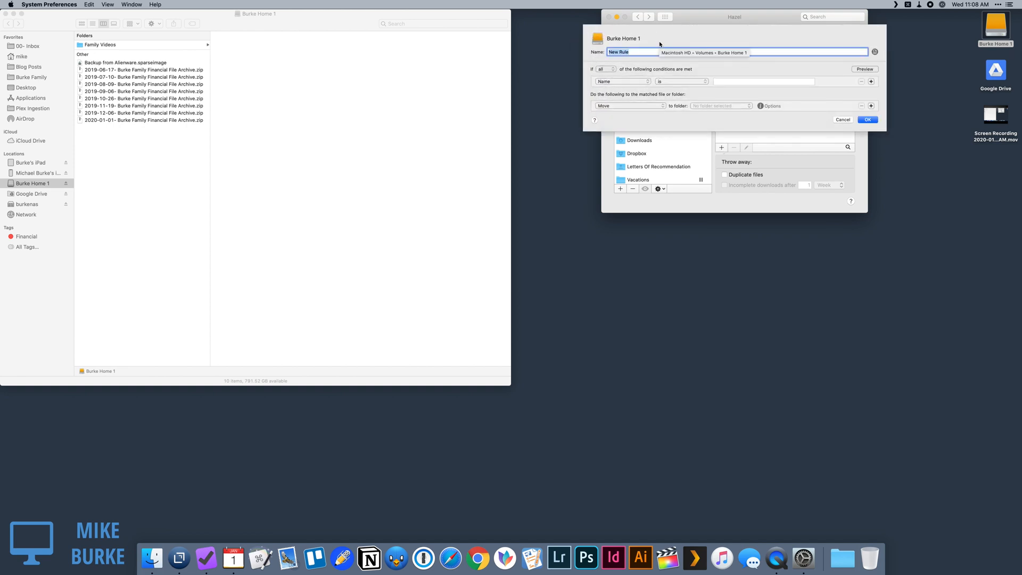
pyautogui.write('Delet')
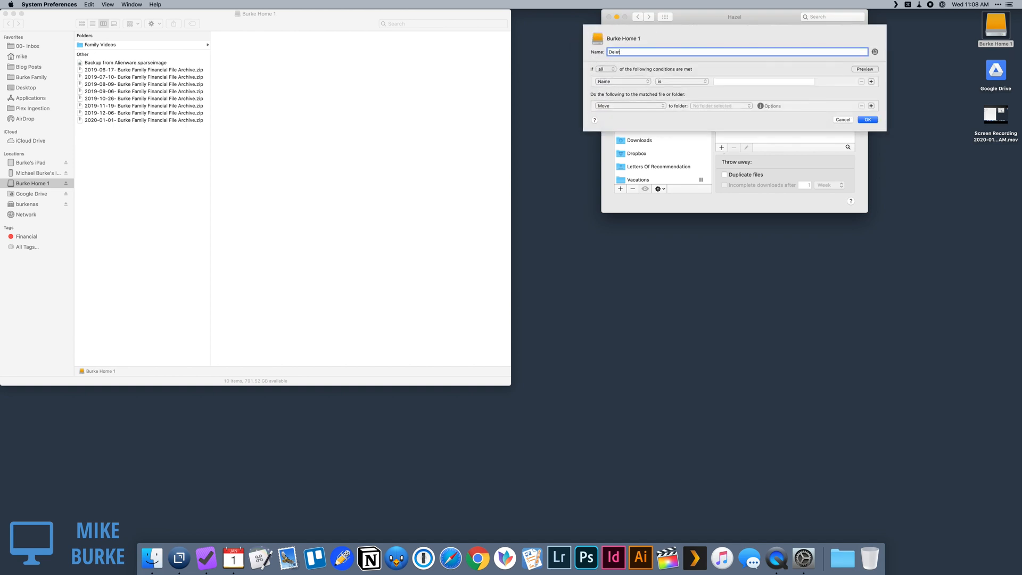
pyautogui.write('e Old Archives')
# - Make the first condition match names containing the title text copied from the 2019-06-17 financial archive, without its date and extension
pyautogui.click(142, 71)
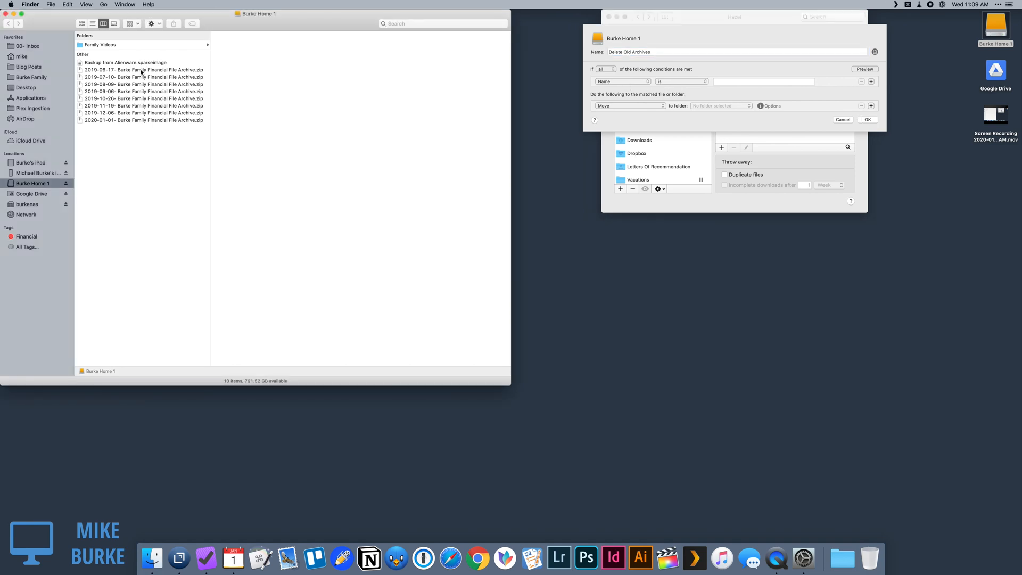
pyautogui.click(142, 71)
pyautogui.click(142, 72)
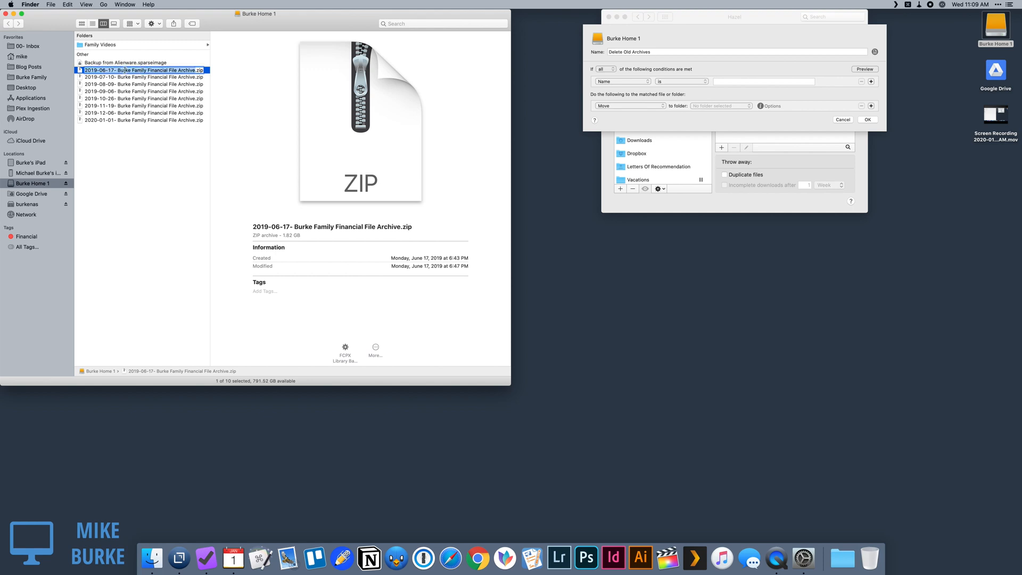
pyautogui.moveTo(117, 71); pyautogui.dragTo(193, 73)
pyautogui.press('super+c')
pyautogui.click(743, 68)
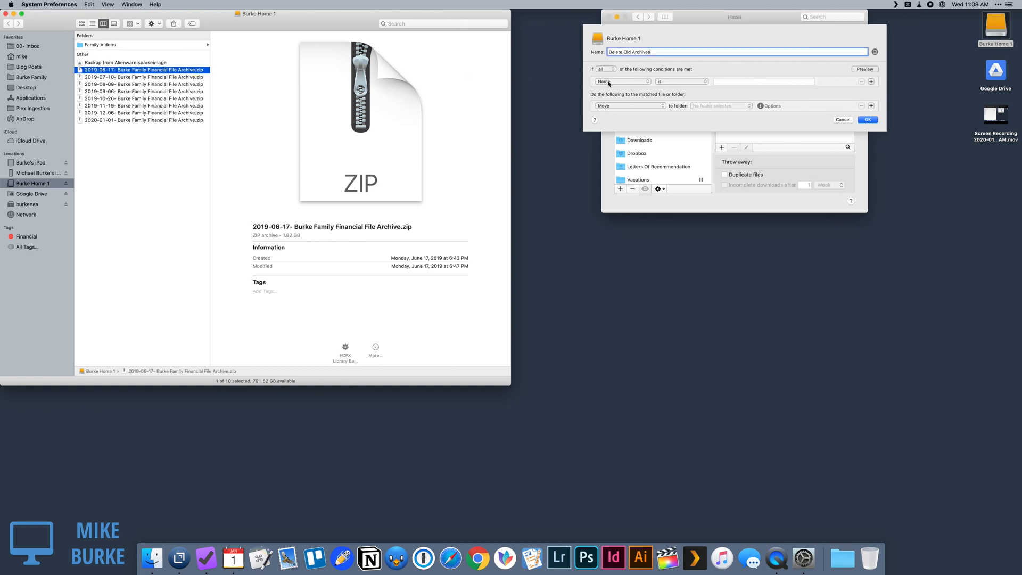
pyautogui.click(688, 82)
pyautogui.click(679, 94)
pyautogui.click(739, 82)
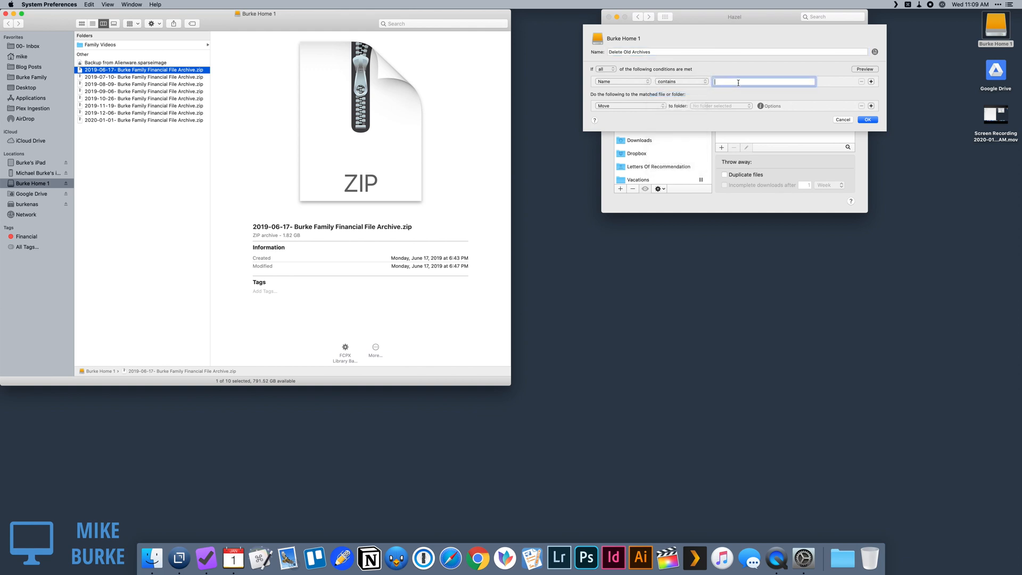
pyautogui.press('super+v')
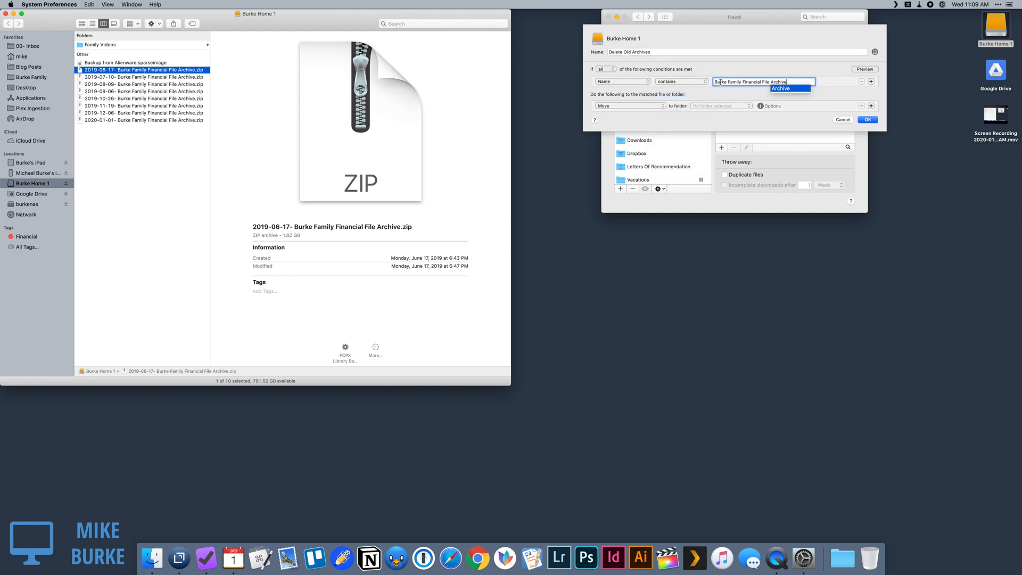
pyautogui.click(834, 87)
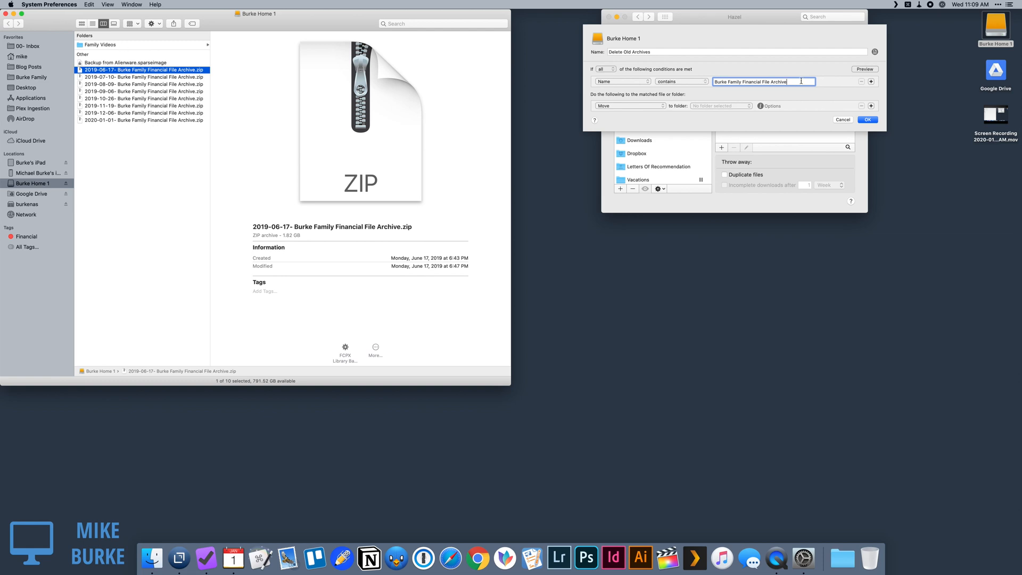
# - Add a second condition requiring the file's kind to be Archive
pyautogui.click(872, 82)
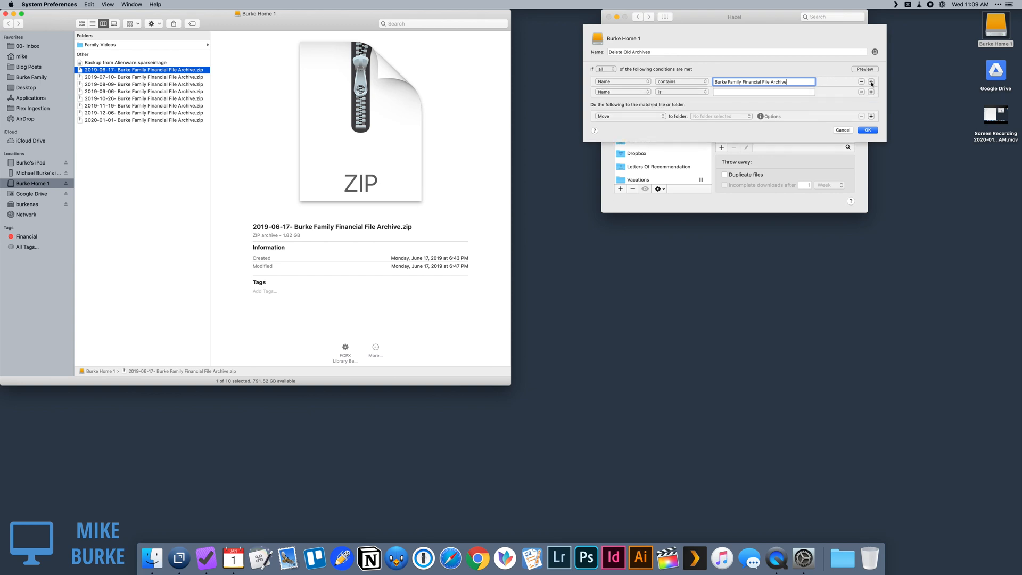
pyautogui.click(625, 94)
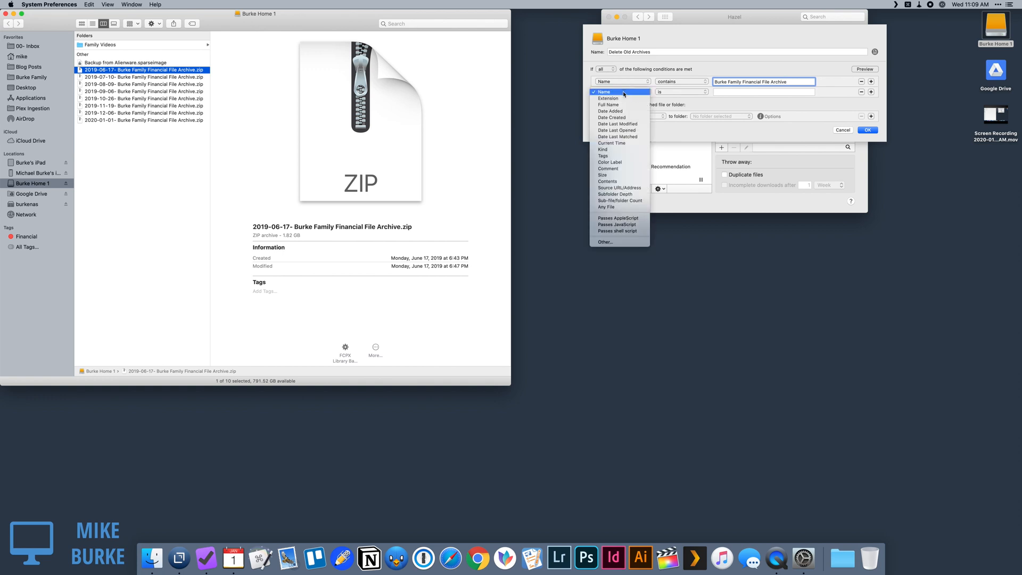
pyautogui.click(620, 149)
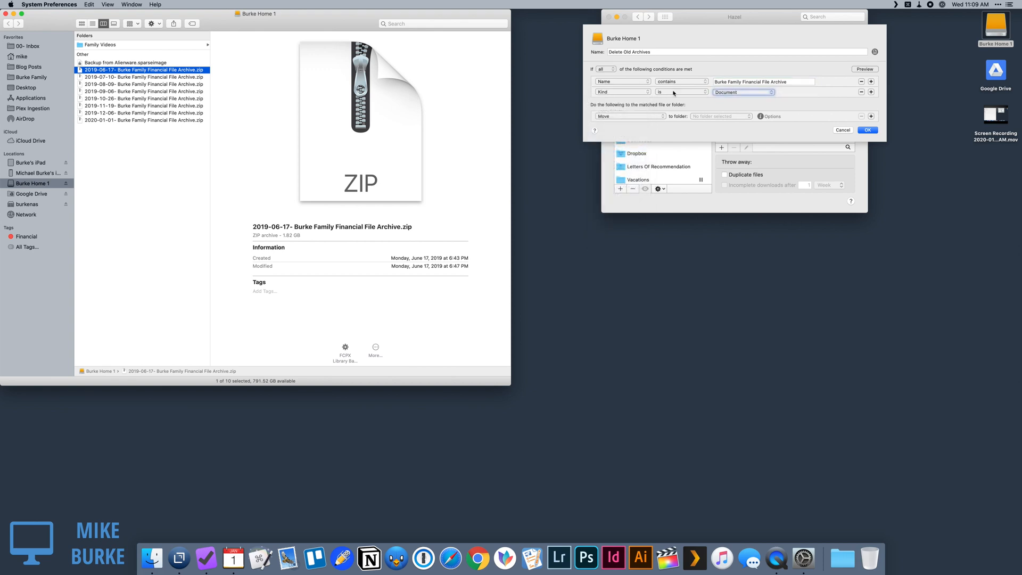
pyautogui.click(742, 92)
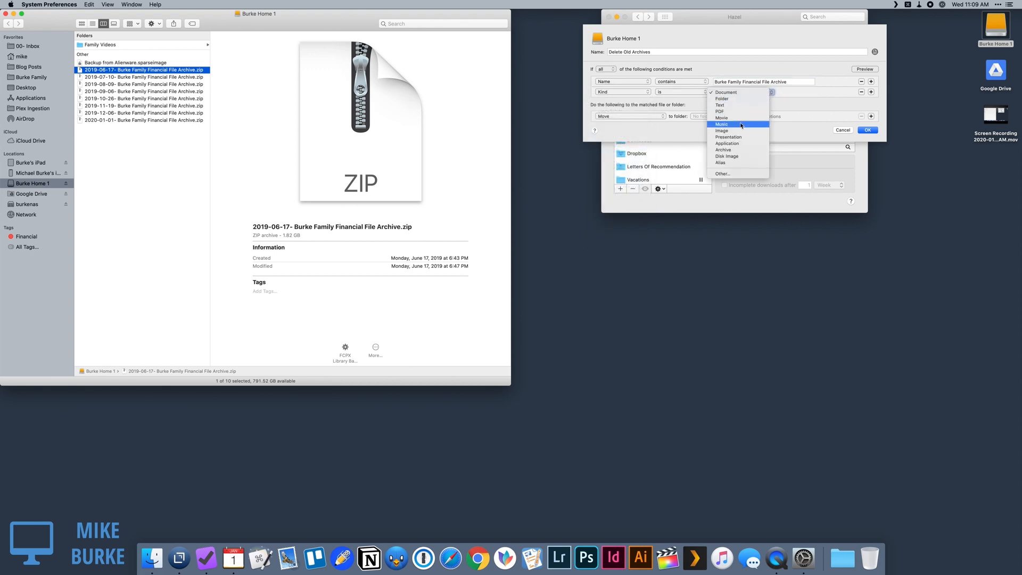
pyautogui.click(738, 150)
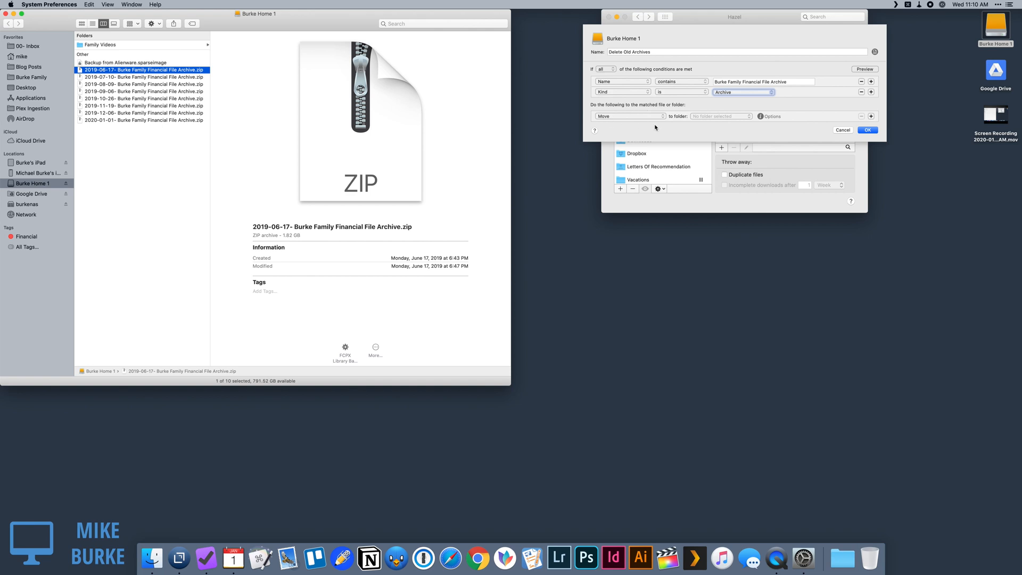
pyautogui.click(721, 116)
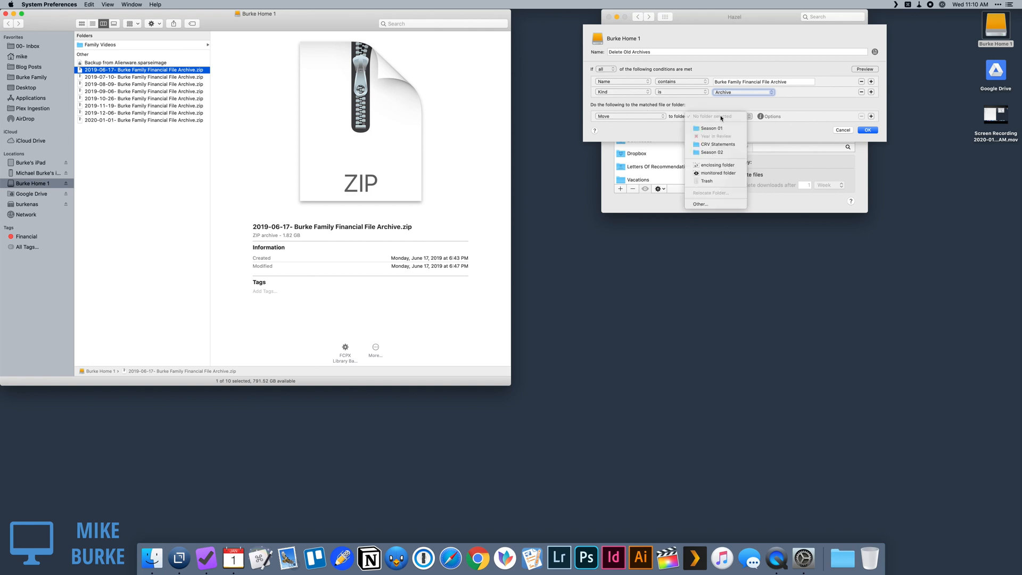
pyautogui.click(719, 183)
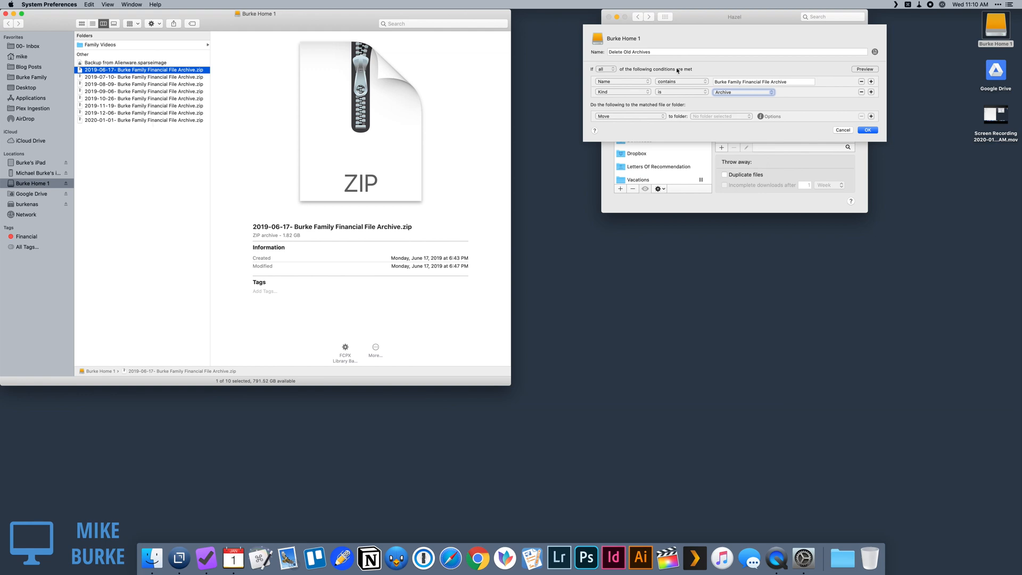
# - Add a condition that Date Created is not in the last 4 months, and have matching files moved to the Trash
pyautogui.click(871, 92)
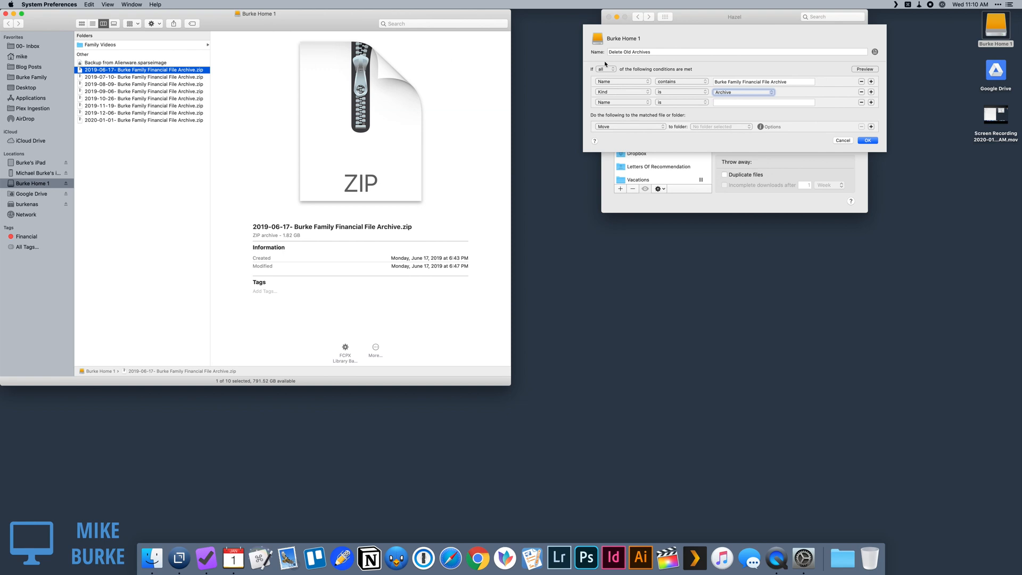
pyautogui.click(624, 102)
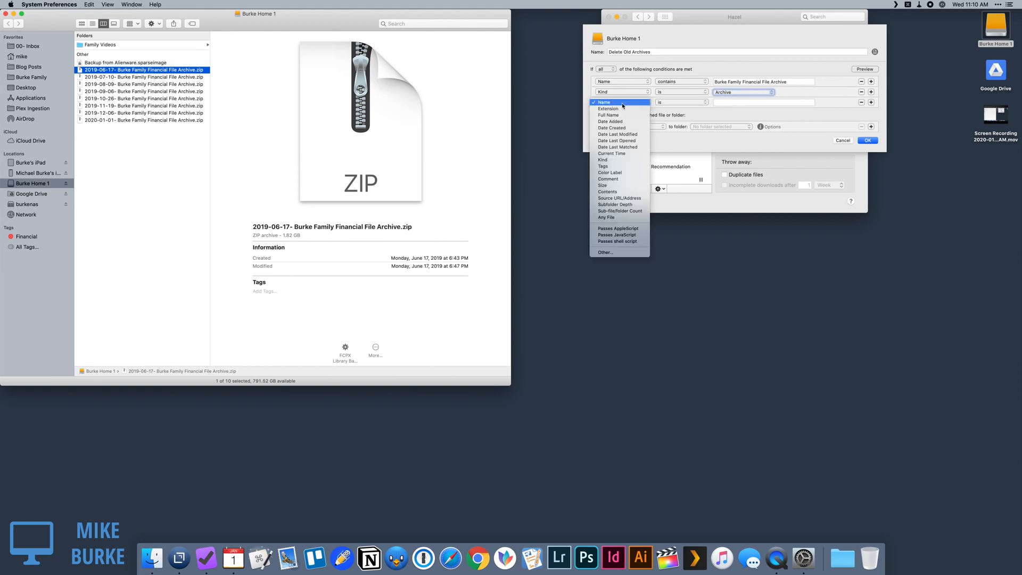
pyautogui.press('Down')
pyautogui.press('Down')
pyautogui.press('Down')
pyautogui.press('Down')
pyautogui.press('Return')
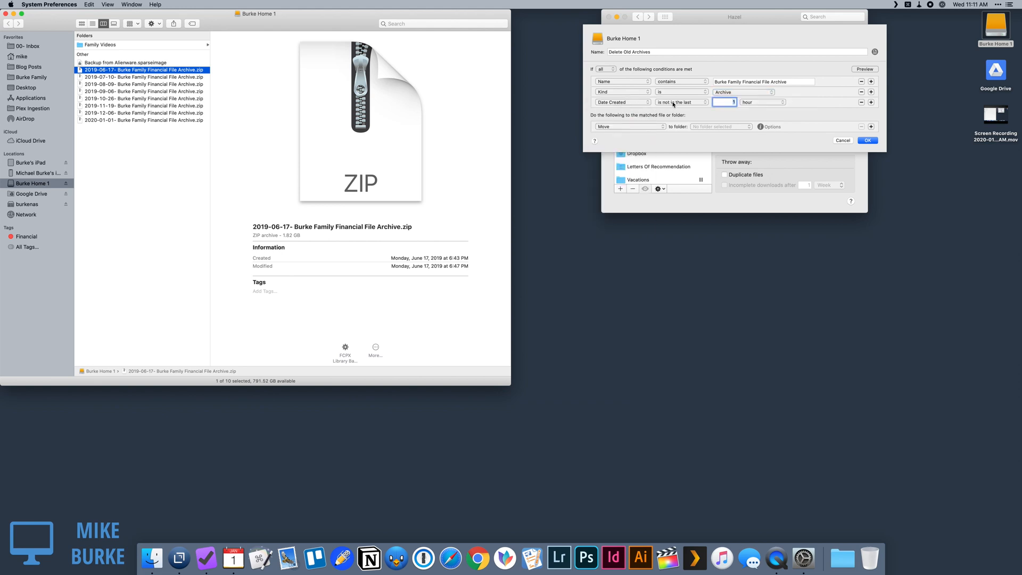
pyautogui.click(755, 106)
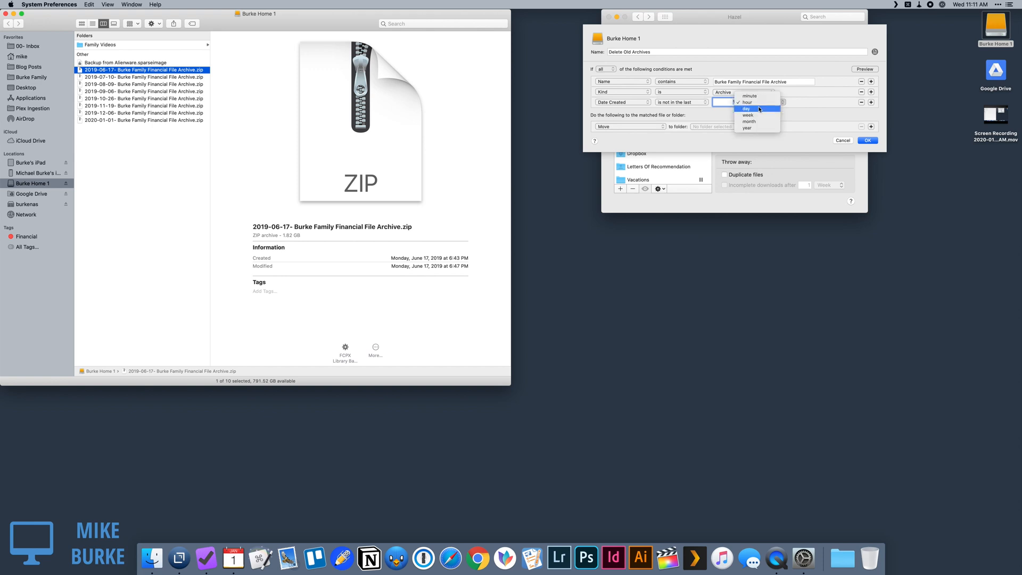
pyautogui.click(735, 111)
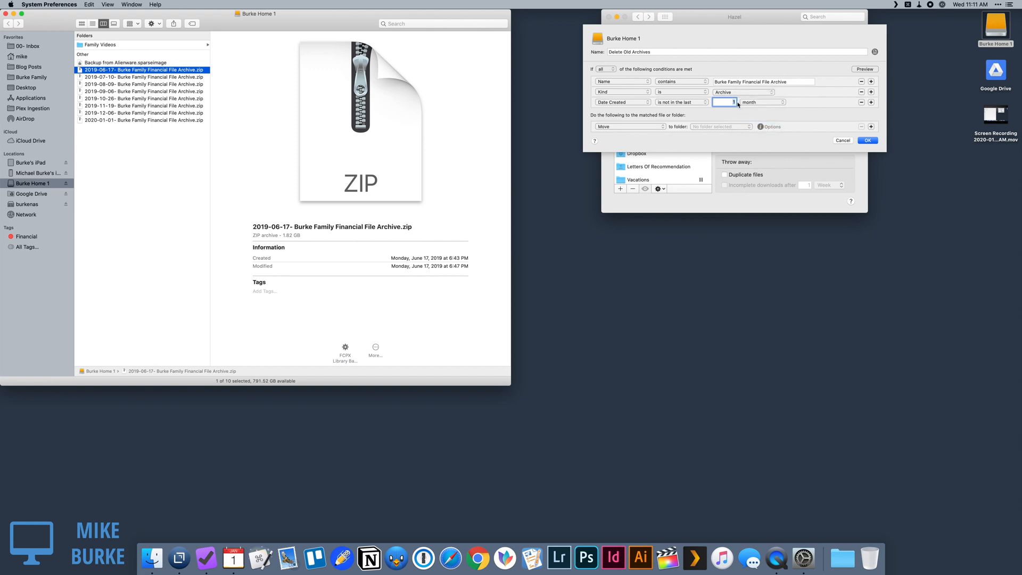
pyautogui.write('4')
pyautogui.click(740, 128)
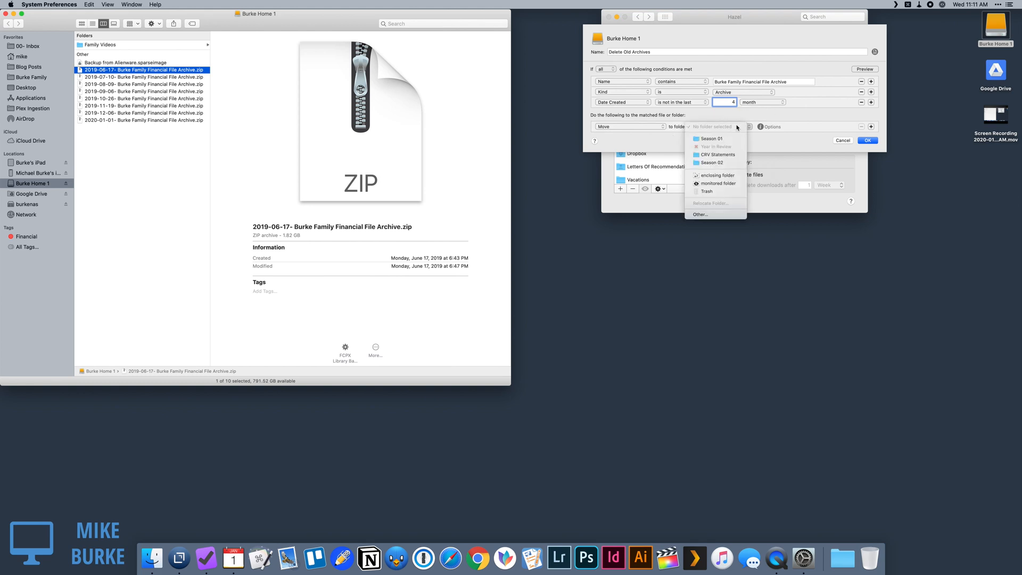
pyautogui.click(724, 190)
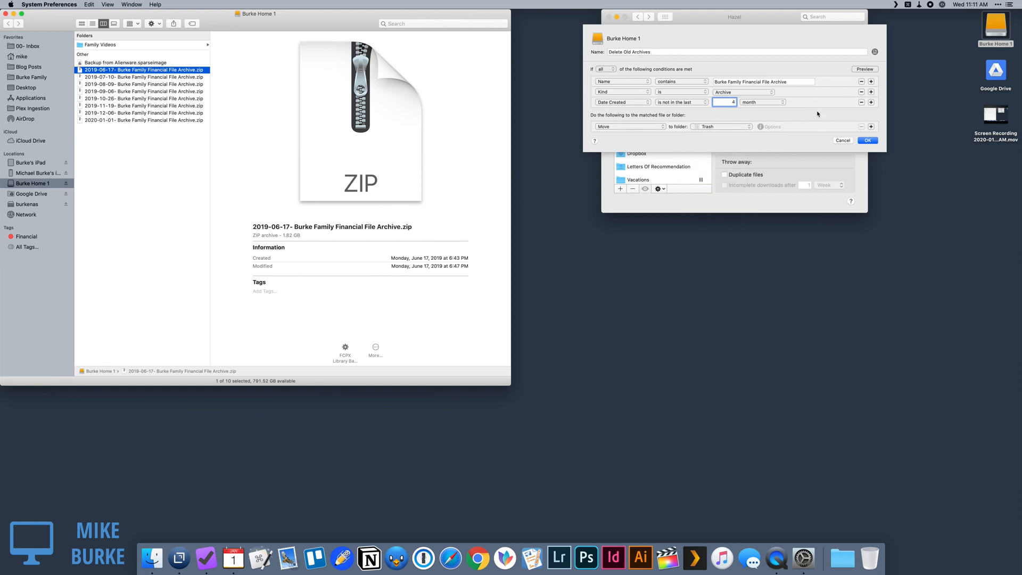
# - Preview the rule against the 2020-01-01 financial archive to check its conditions
pyautogui.click(858, 69)
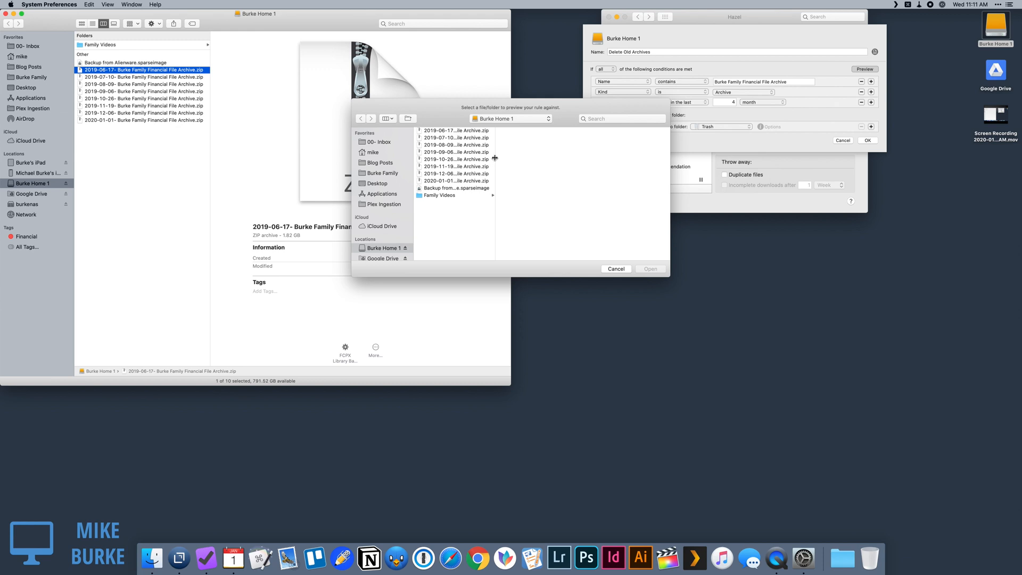
pyautogui.moveTo(495, 160); pyautogui.dragTo(578, 160)
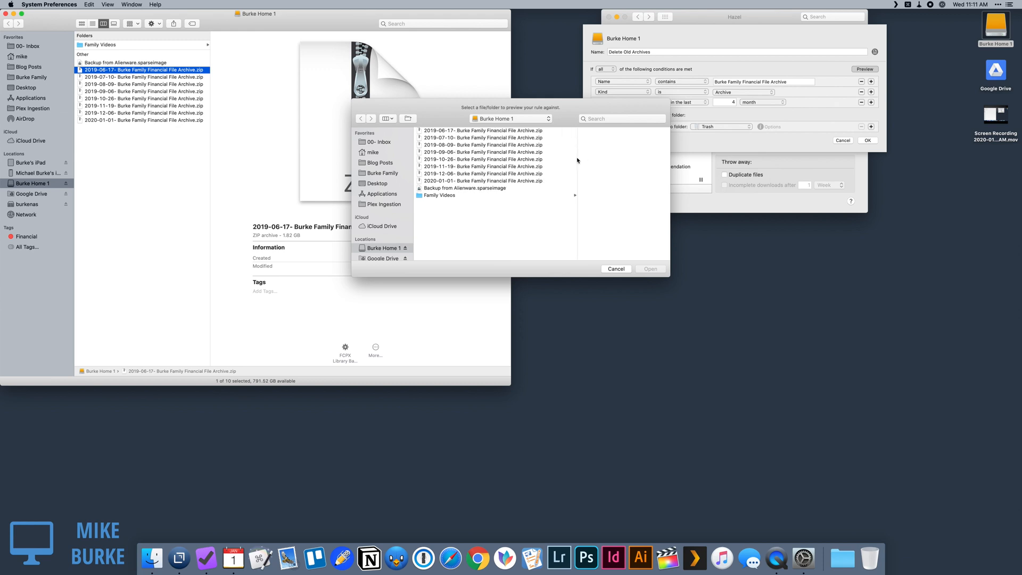
pyautogui.click(467, 181)
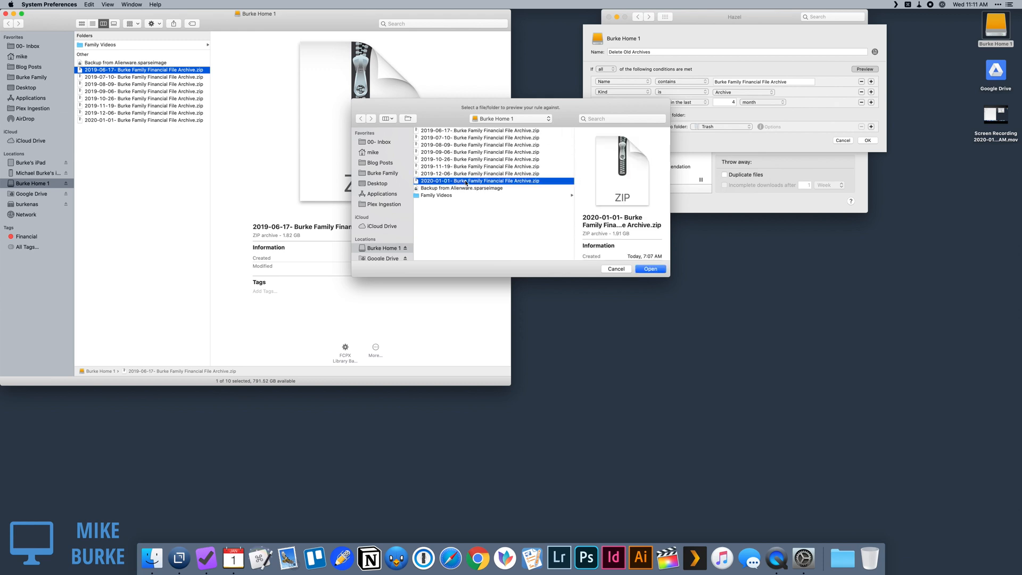
pyautogui.click(651, 269)
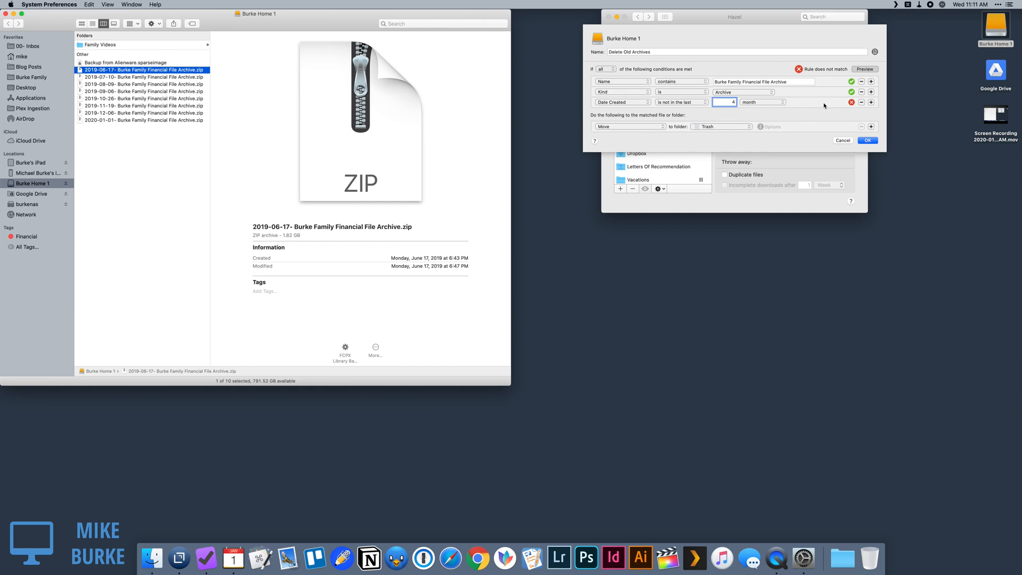
# - Preview the rule against the 2019-06-17 financial archive and save the rule
pyautogui.click(865, 69)
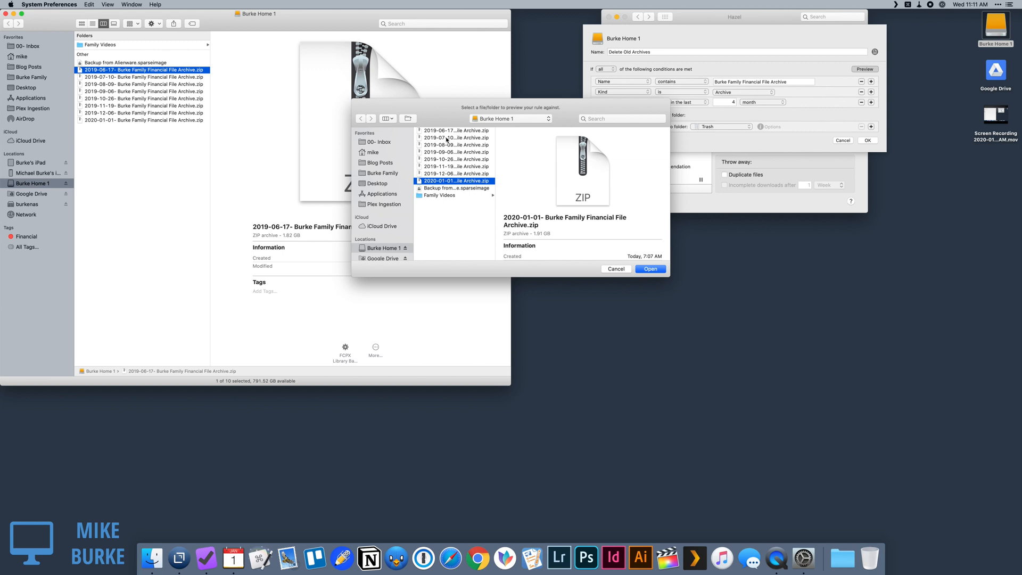
pyautogui.click(448, 131)
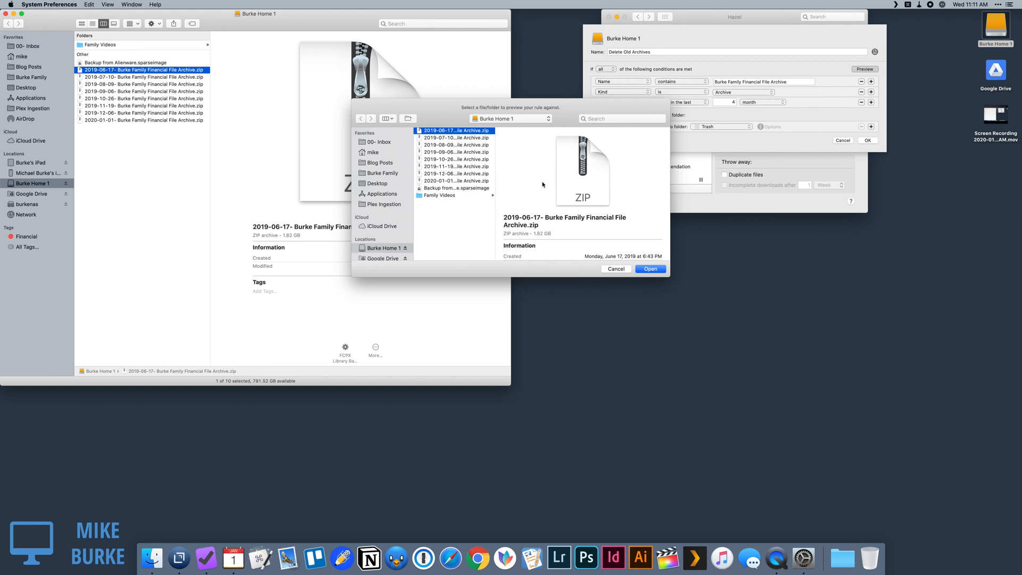
pyautogui.click(648, 269)
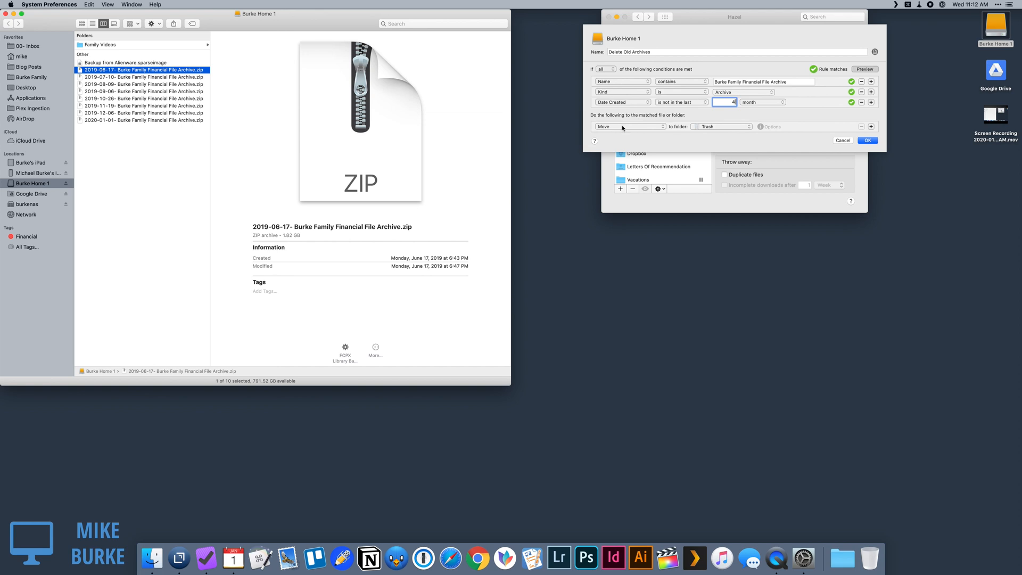
pyautogui.click(870, 141)
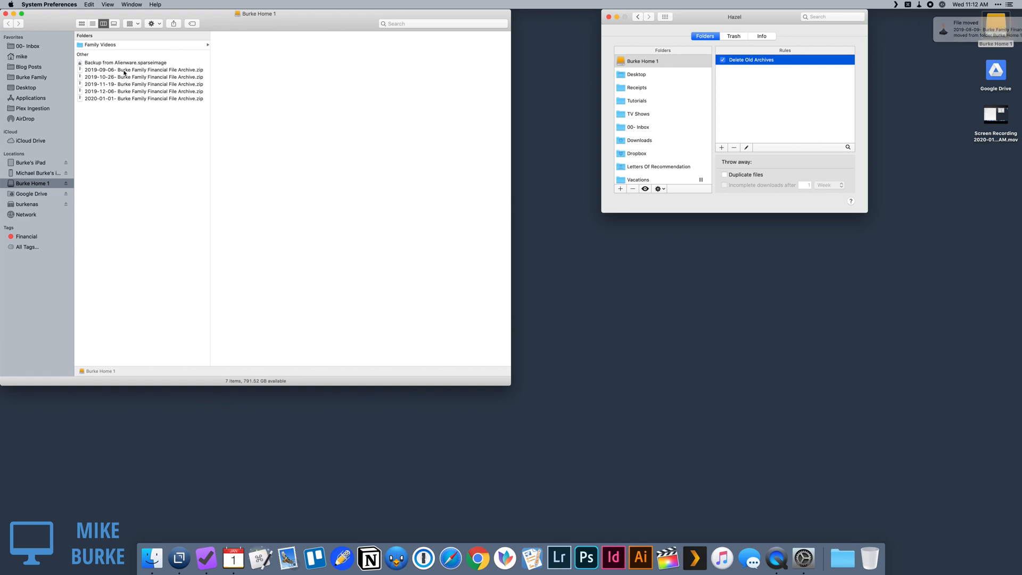
# - Reopen the Delete Old Archives rule, shorten its Date Created limit to 3 months and save it
pyautogui.doubleClick(778, 63)
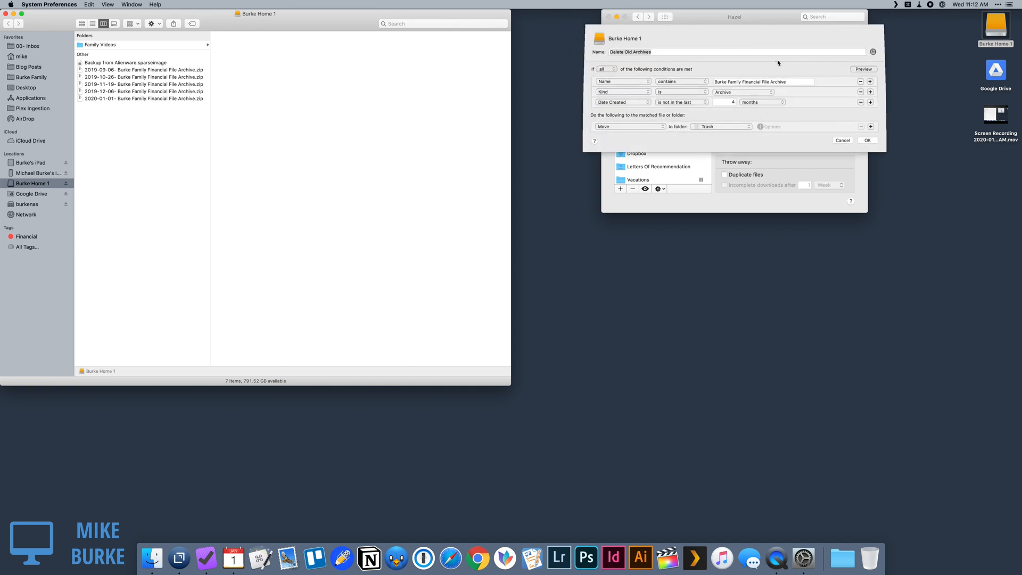
pyautogui.click(730, 102)
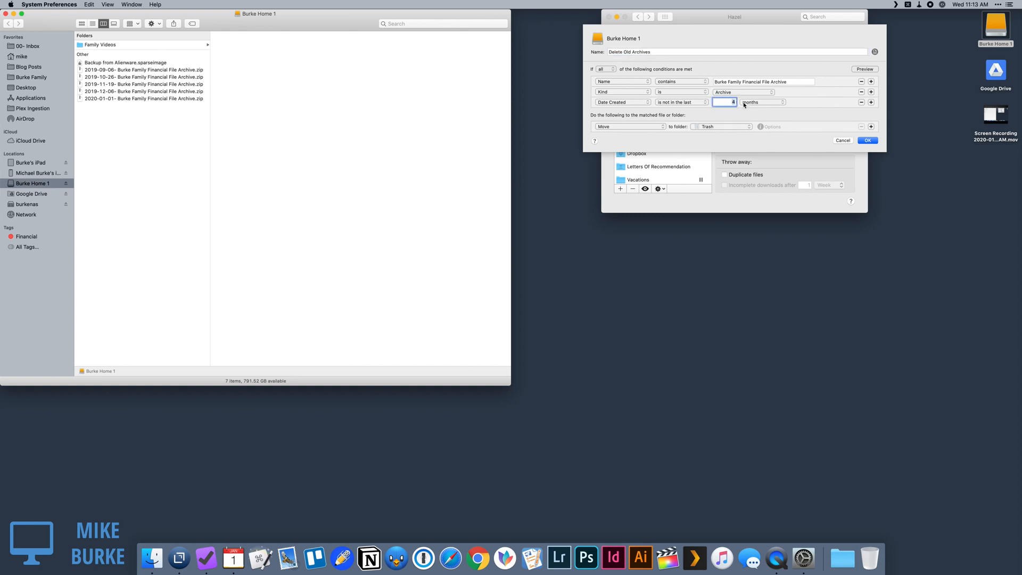
pyautogui.write('3')
pyautogui.click(866, 142)
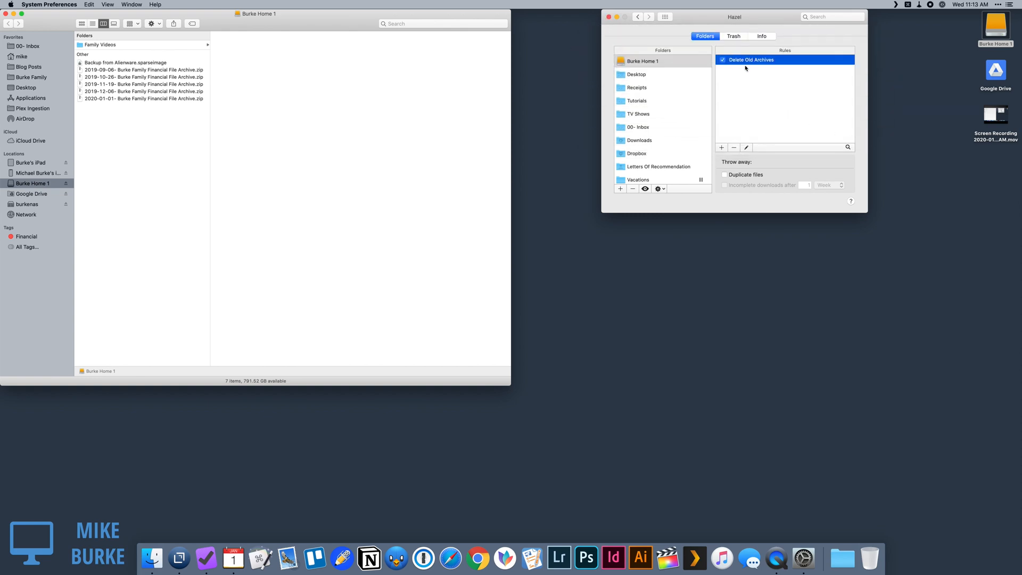
# - Check which archives remain on the drive and review the settings of the Delete Old Archives rule
pyautogui.click(106, 157)
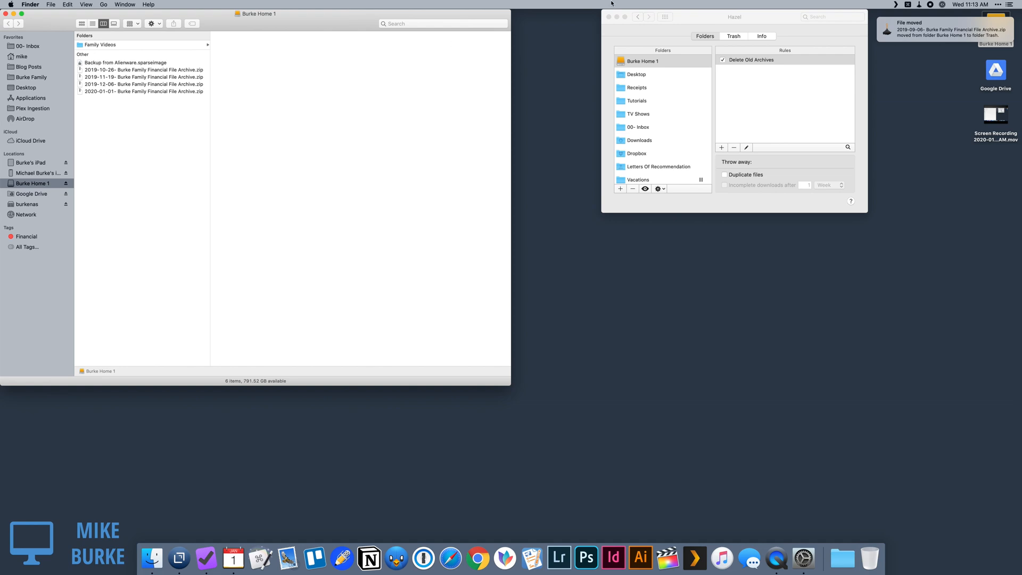
pyautogui.click(801, 83)
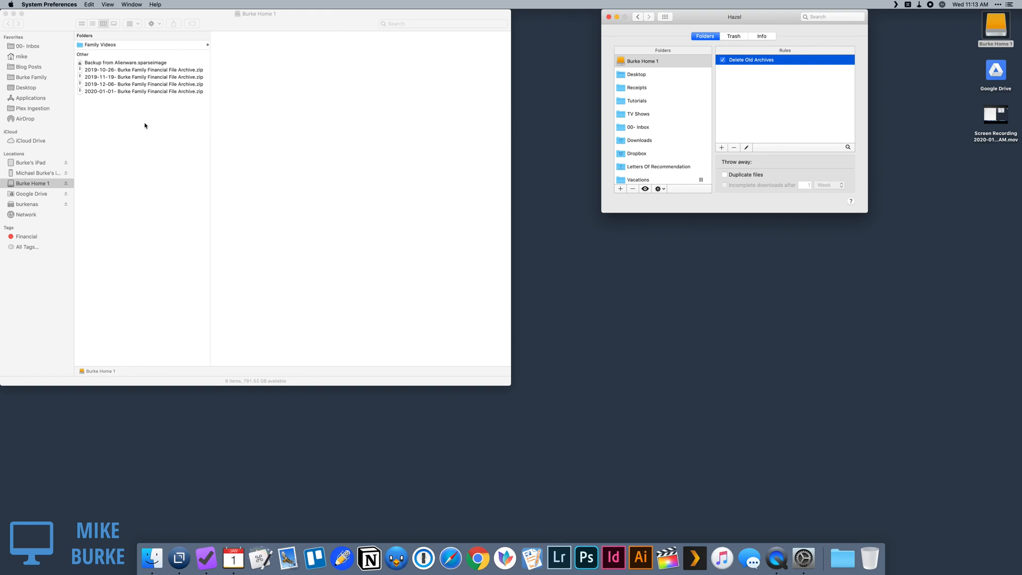
pyautogui.doubleClick(760, 62)
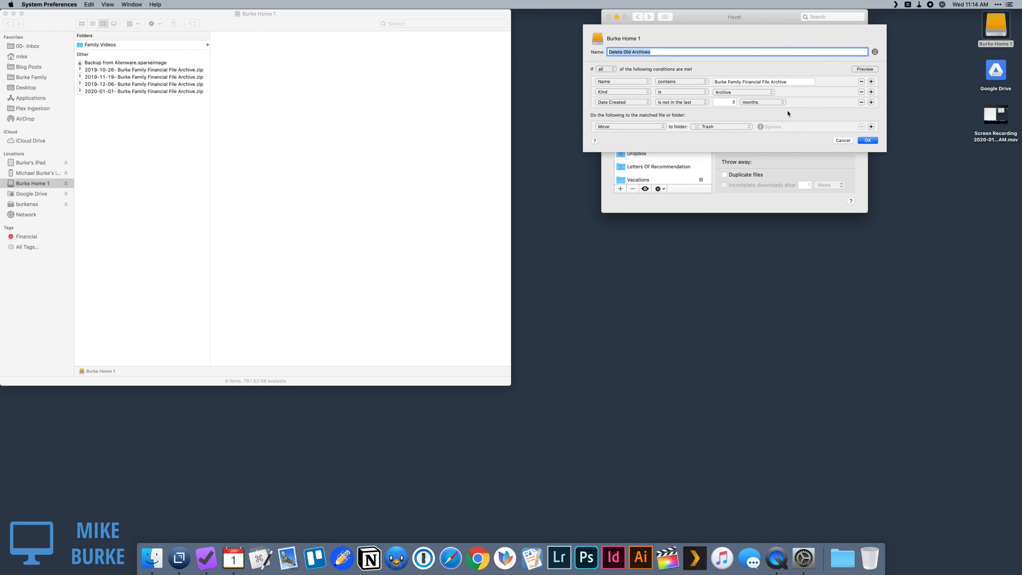
pyautogui.click(866, 141)
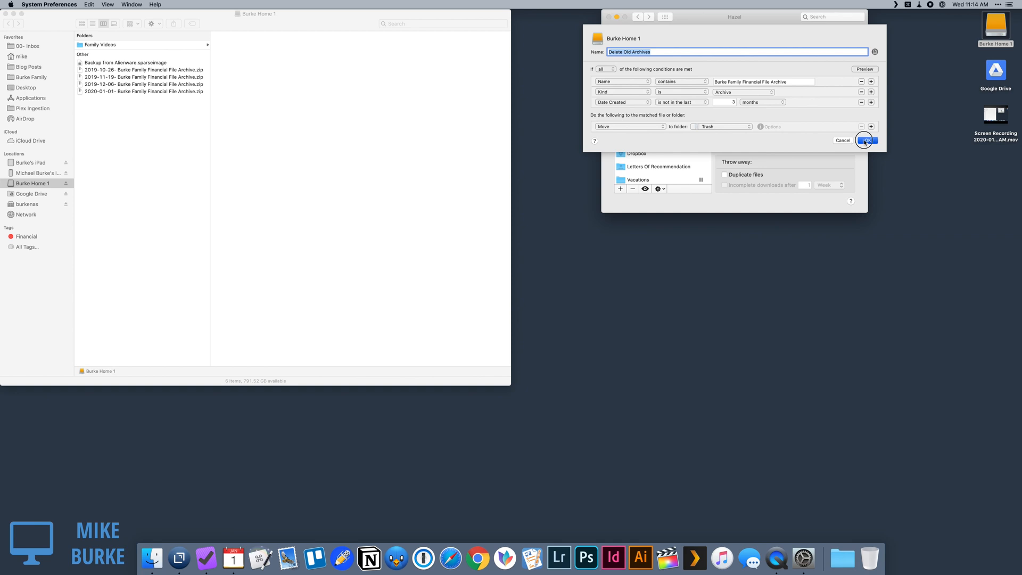